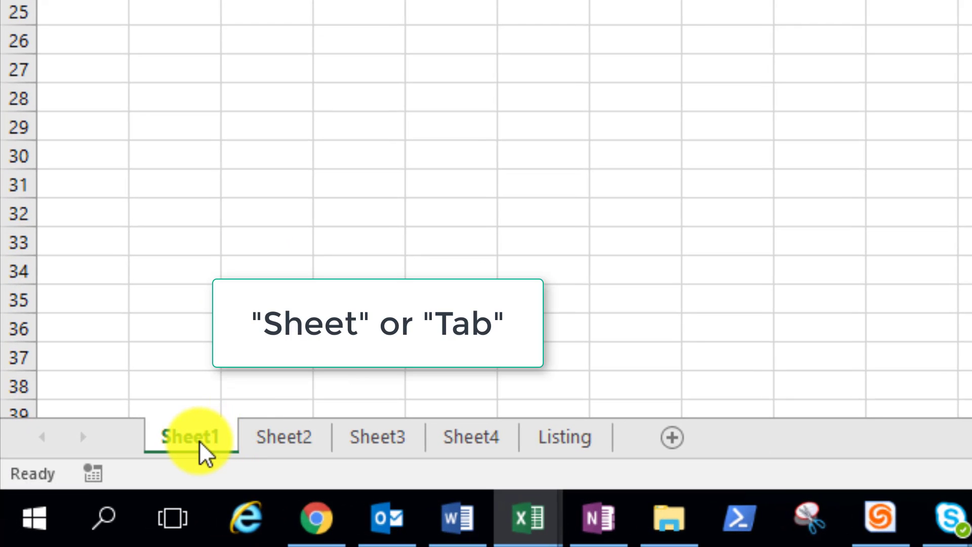
View Sheet2, Sheet3 and Sheet4 one after another and return to Sheet1.
{"action": "left_click", "coordinate": [298, 448]}
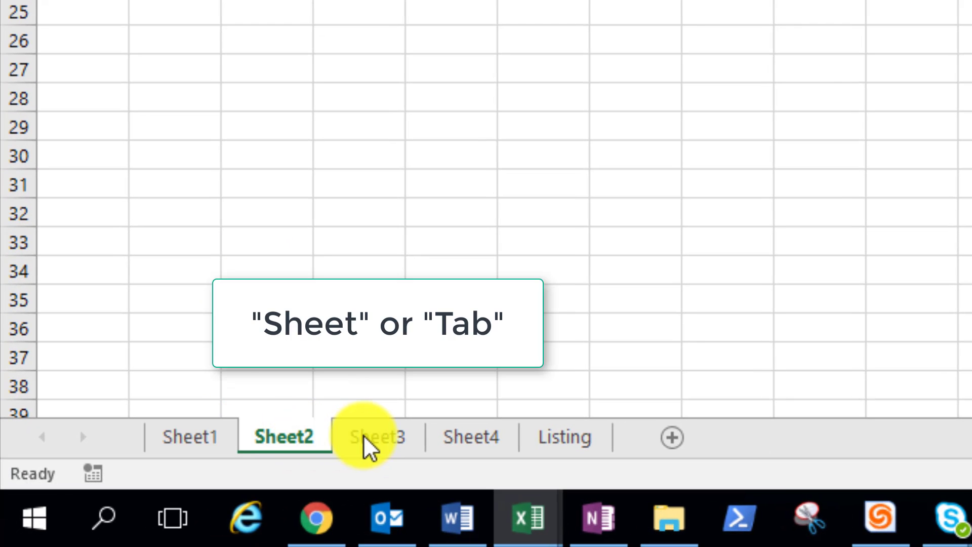
{"action": "left_click", "coordinate": [369, 447]}
{"action": "left_click", "coordinate": [487, 442]}
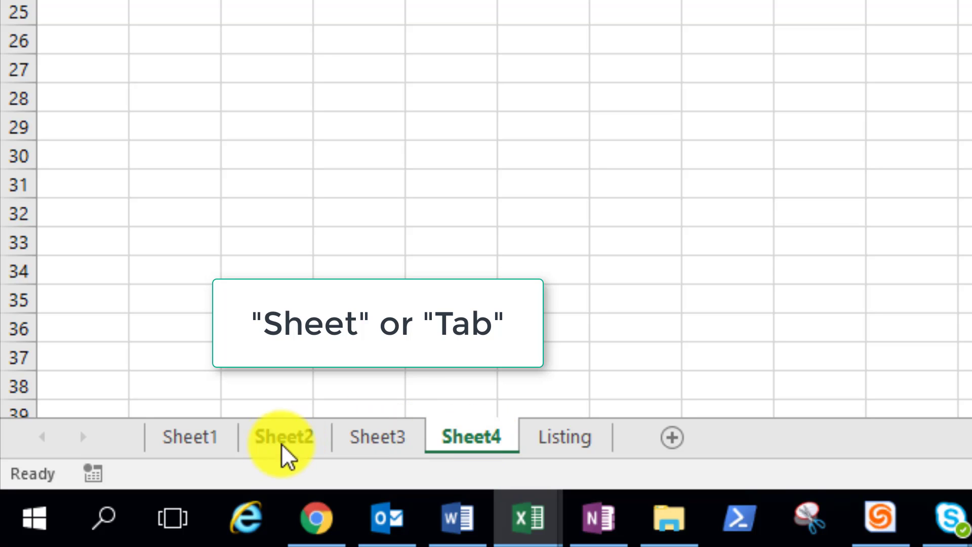
{"action": "left_click", "coordinate": [192, 444]}
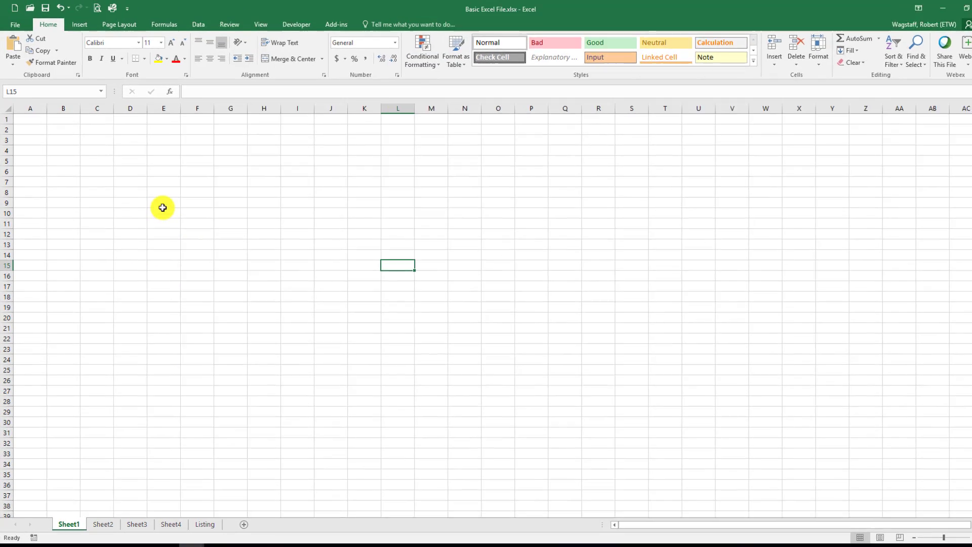
Select cell E9 and the range E6:K19, and place the cursor in the formula bar for empty cell D13.
{"action": "left_click", "coordinate": [159, 196]}
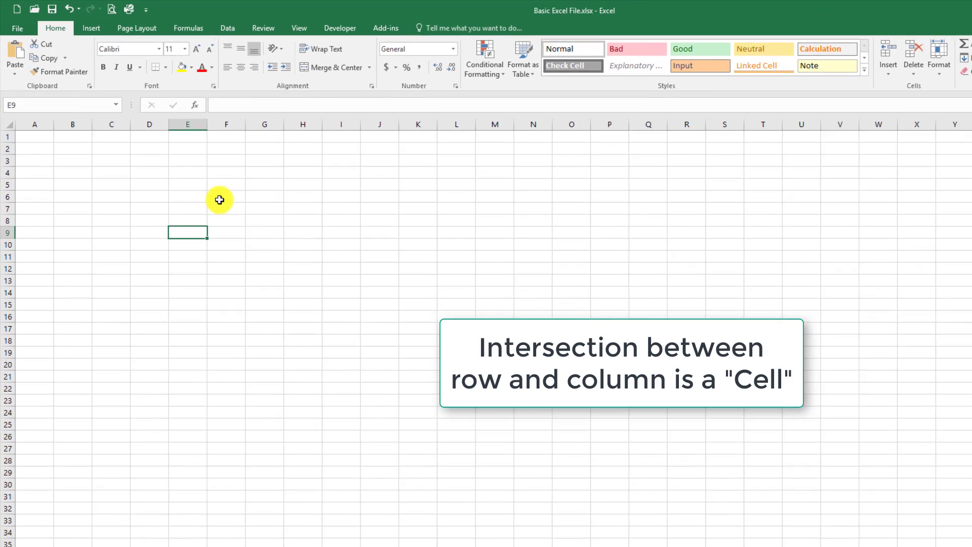
{"action": "left_click_drag", "start_coordinate": [190, 195], "coordinate": [422, 346]}
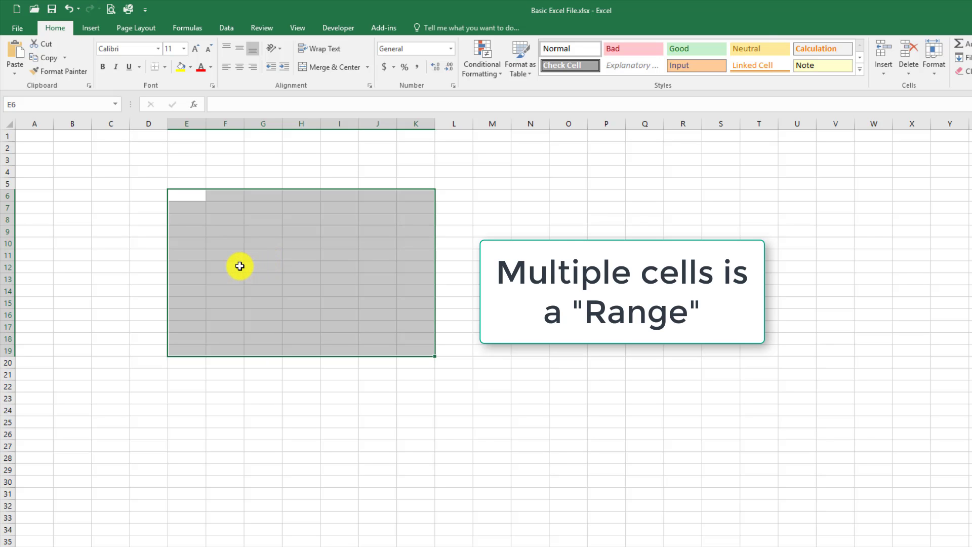
{"action": "left_click", "coordinate": [134, 276]}
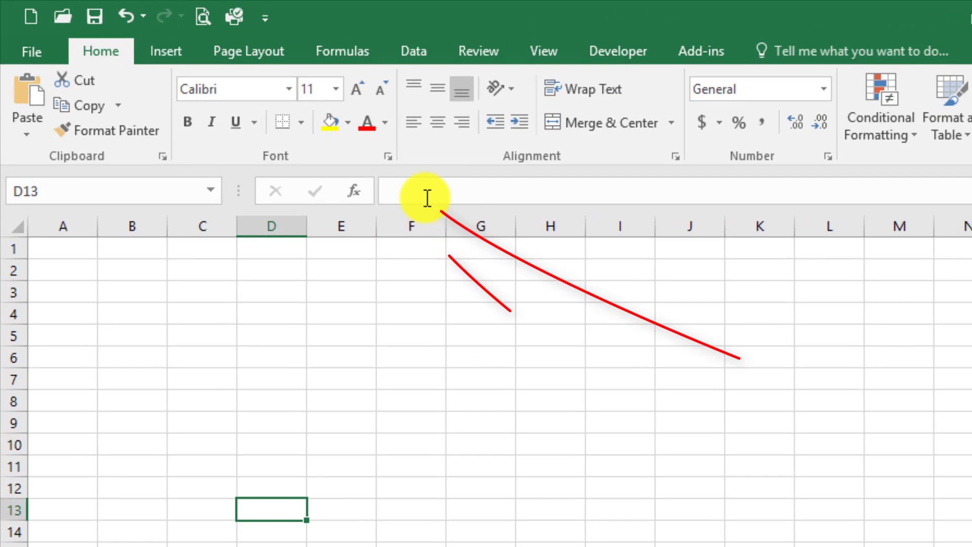
{"action": "left_click", "coordinate": [380, 176]}
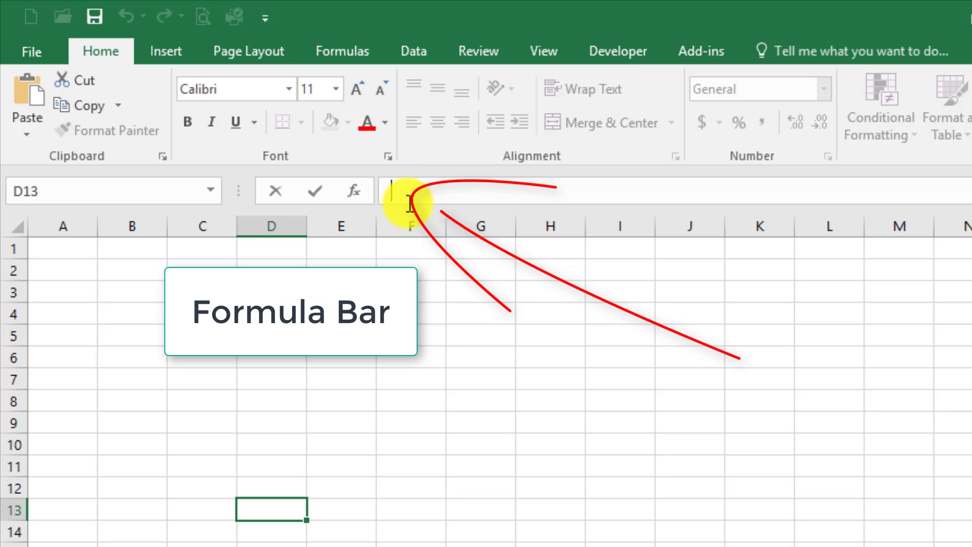
{"action": "left_click", "coordinate": [358, 379]}
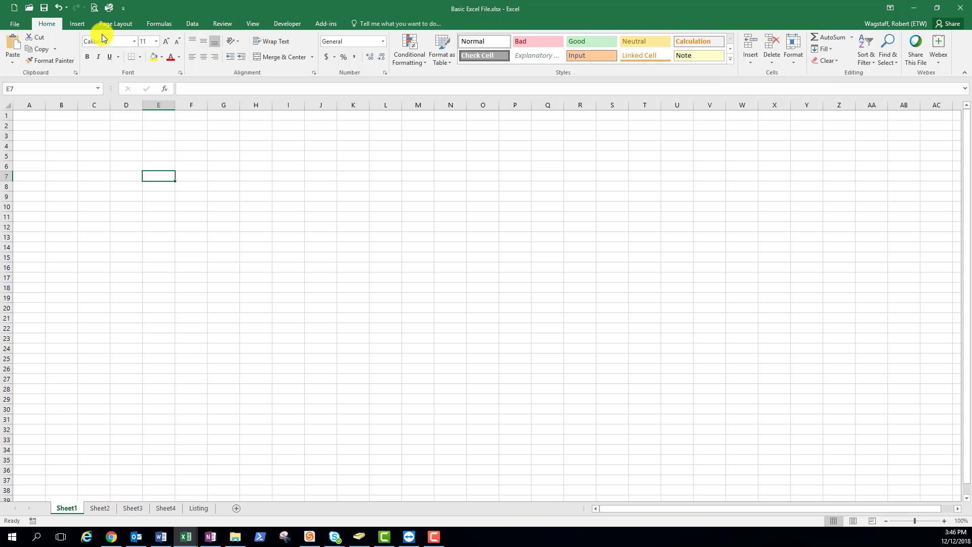
Look through the Insert, Page Layout, Formulas and Data command sets and return to the Home commands.
{"action": "left_click", "coordinate": [79, 25]}
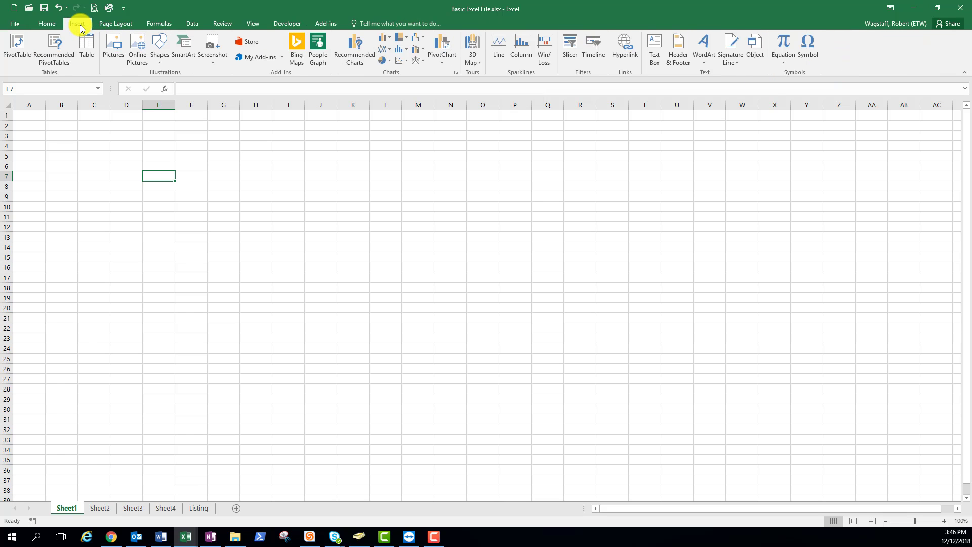
{"action": "left_click", "coordinate": [112, 25]}
{"action": "left_click", "coordinate": [155, 24]}
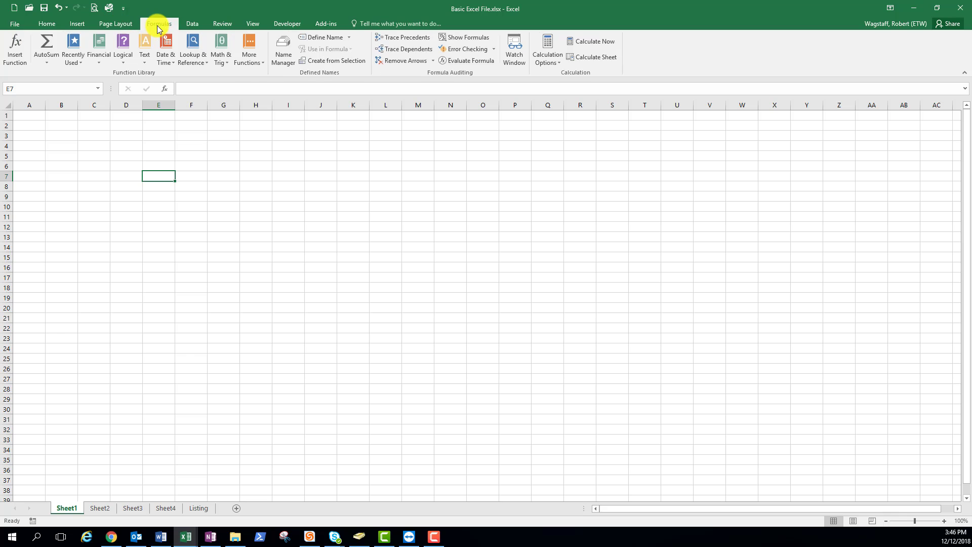
{"action": "left_click", "coordinate": [189, 24]}
{"action": "left_click", "coordinate": [48, 25]}
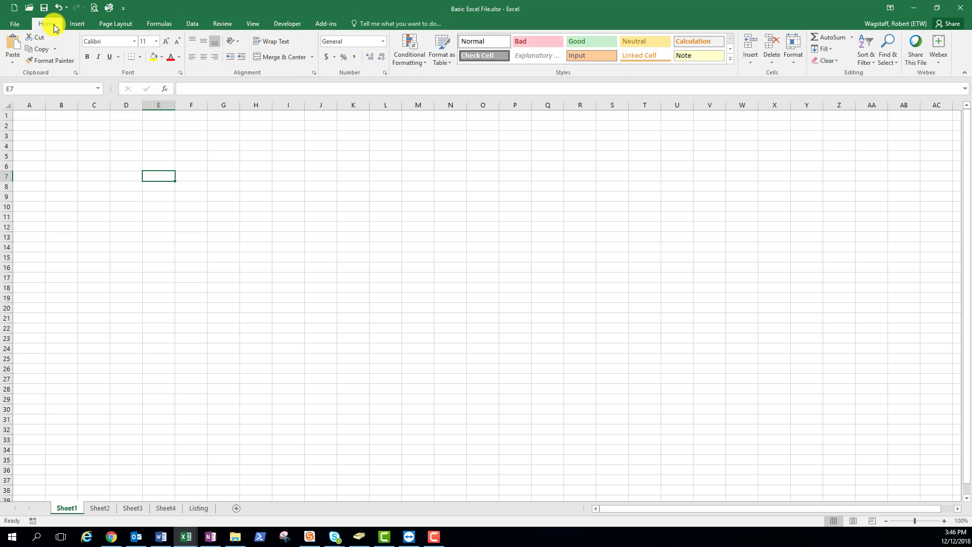
{"action": "left_click", "coordinate": [137, 198]}
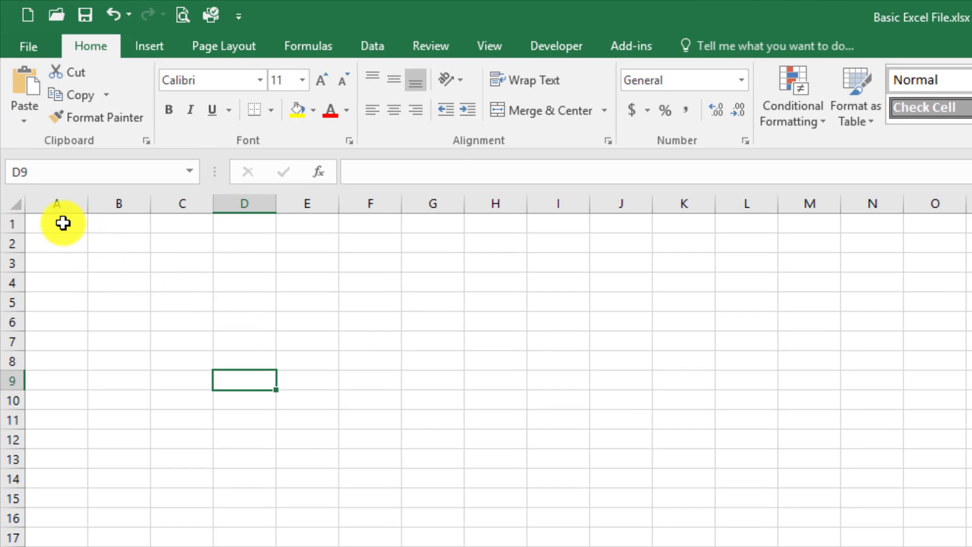
Enter the column headers Item in A1 and Description in B1.
{"action": "left_click", "coordinate": [63, 223]}
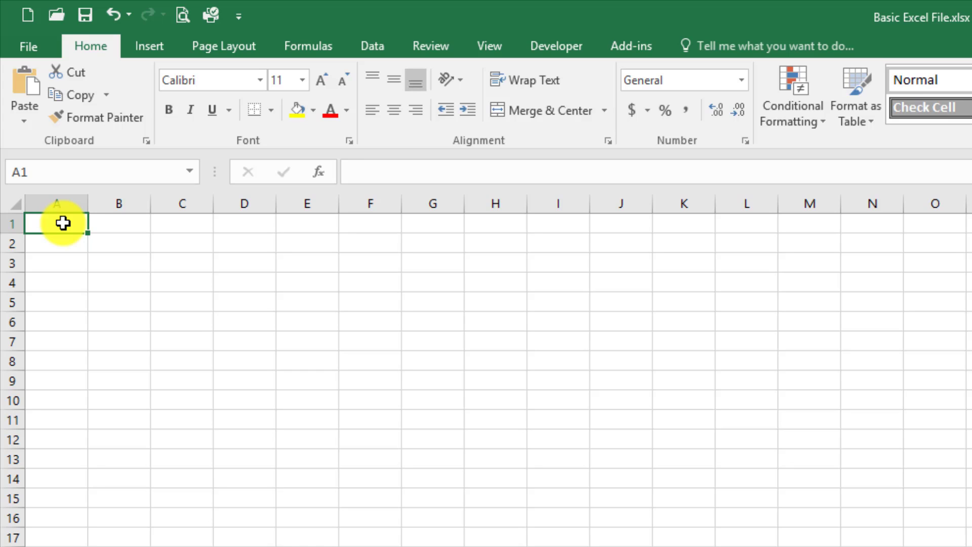
{"action": "type", "text": "Item"}
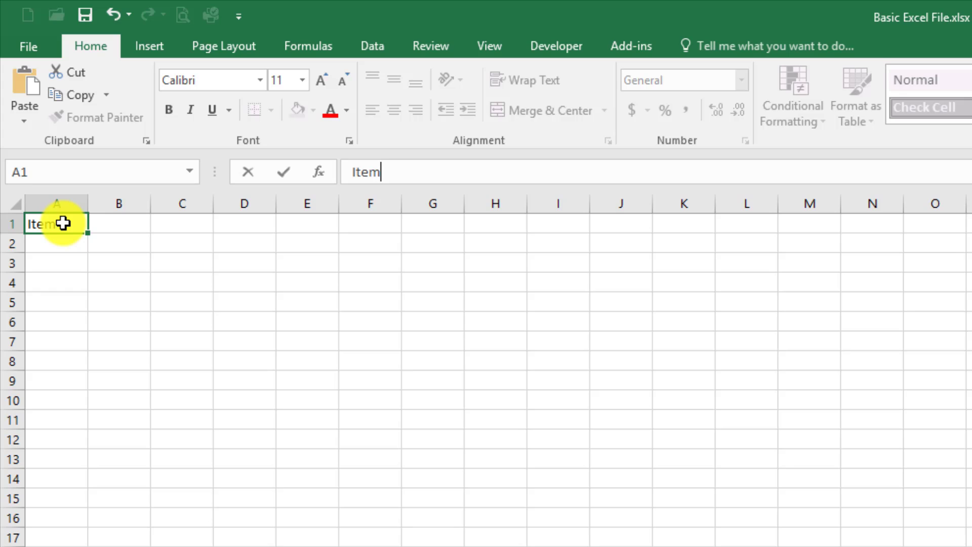
{"action": "key", "text": "Tab"}
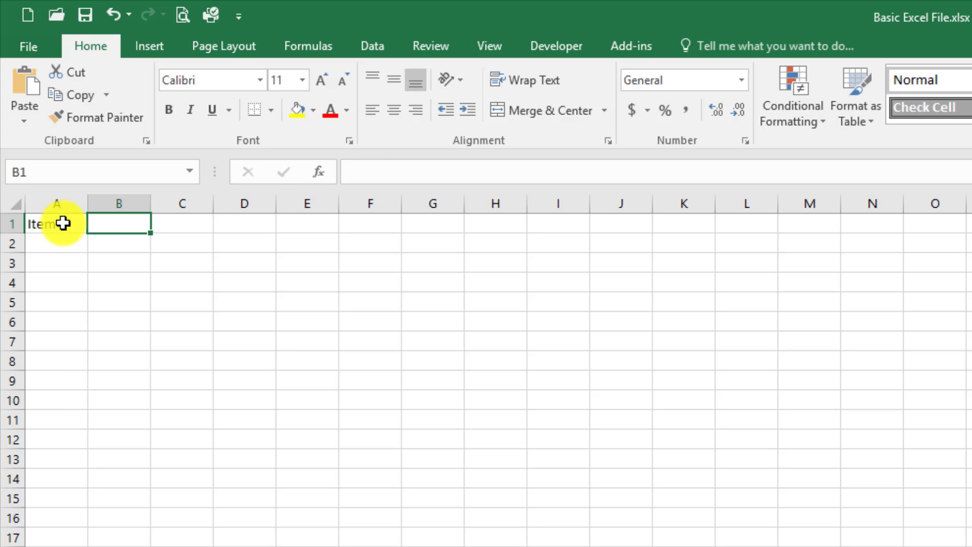
{"action": "type", "text": "De"}
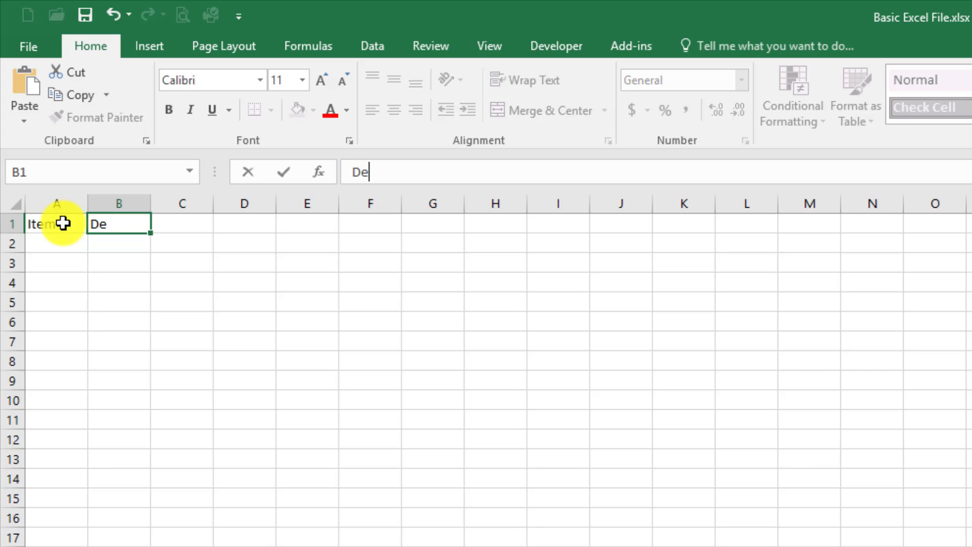
{"action": "type", "text": "scription"}
{"action": "key", "text": "Tab"}
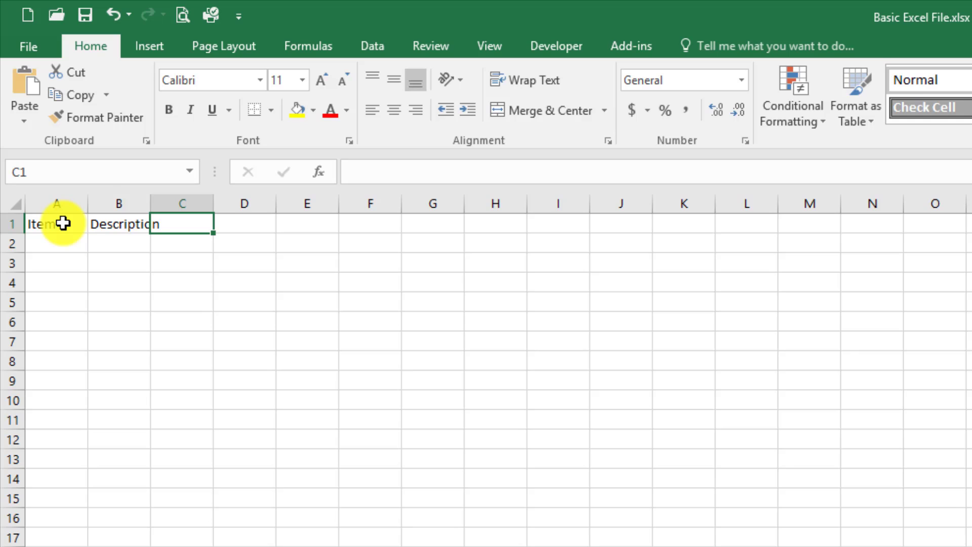
Complete the header row with Qty in C1, Amount in D1 and Total in E1.
{"action": "type", "text": "Qty"}
{"action": "key", "text": "Tab"}
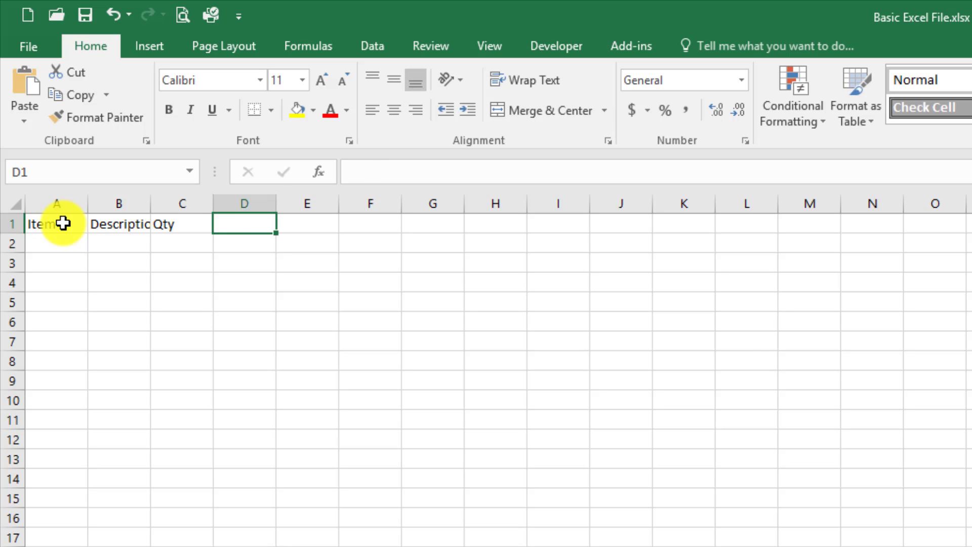
{"action": "type", "text": "Amount"}
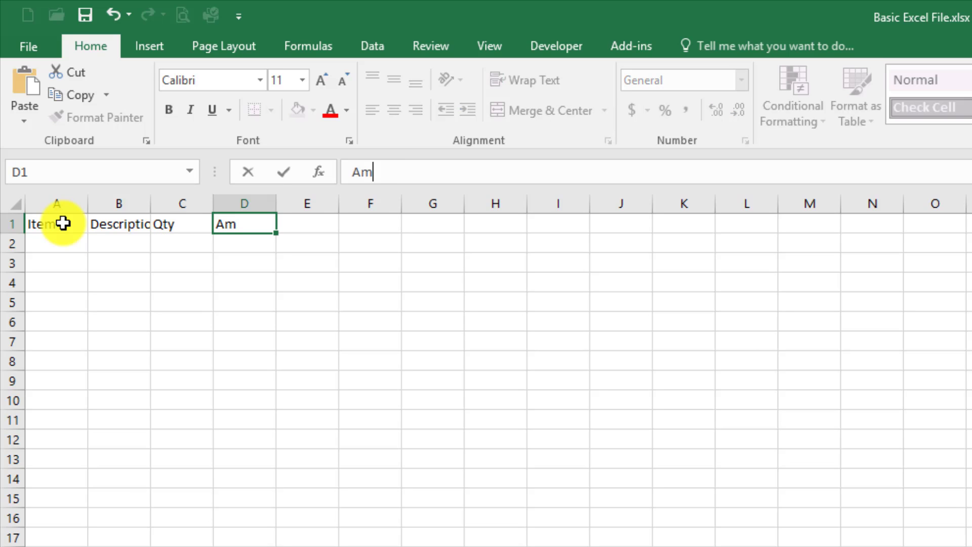
{"action": "key", "text": "Tab"}
{"action": "type", "text": "Toto"}
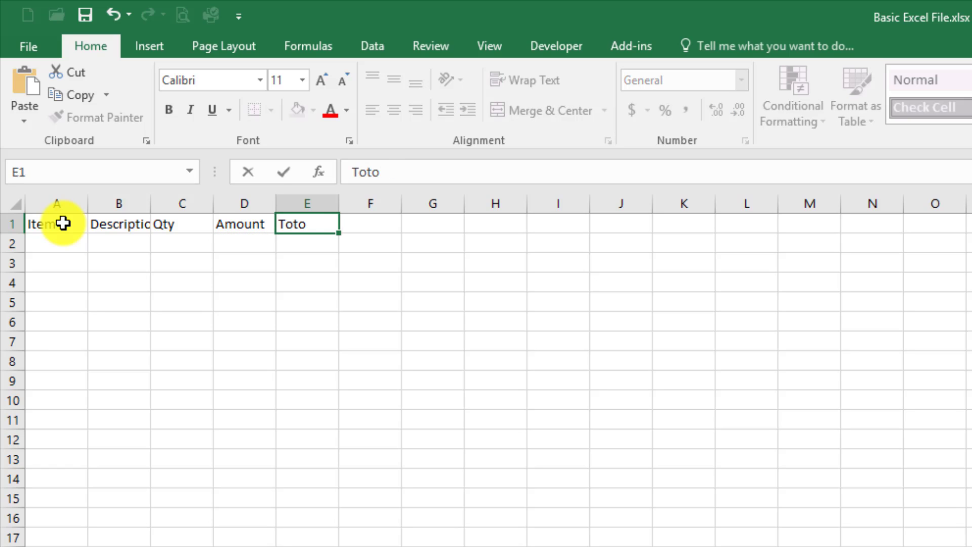
{"action": "key", "text": "BackSpace"}
{"action": "type", "text": "al"}
{"action": "key", "text": "Tab"}
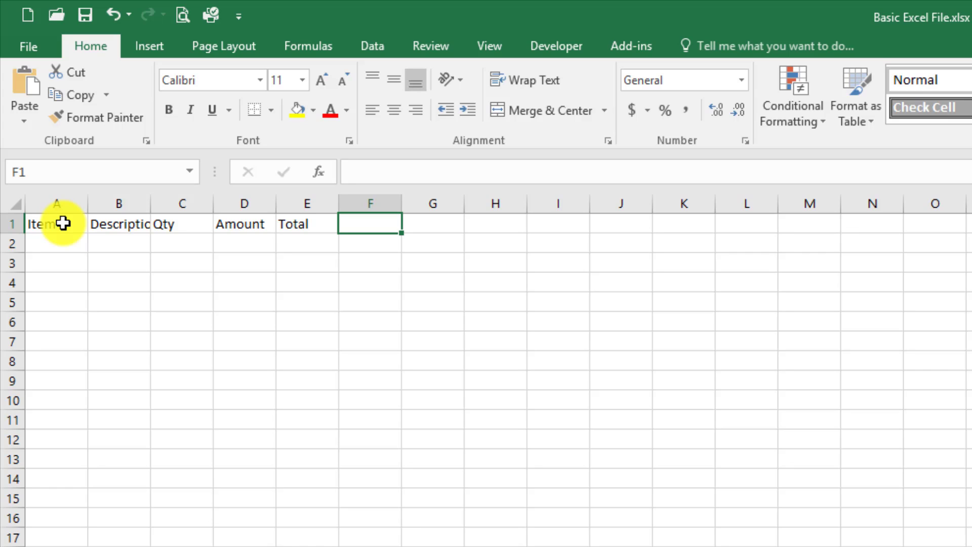
Append the text "addto" to the Description header in B1 using the formula bar.
{"action": "left_click", "coordinate": [125, 224]}
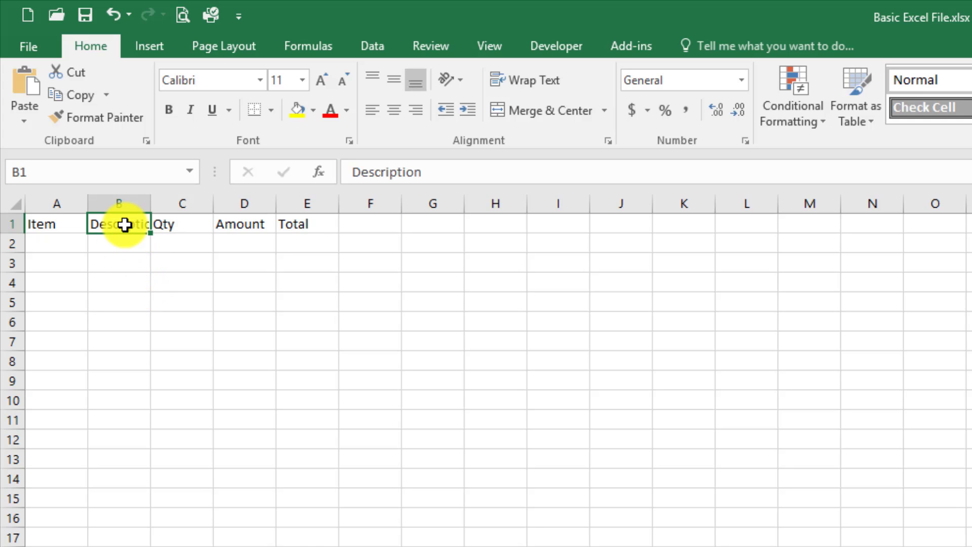
{"action": "left_click", "coordinate": [438, 171]}
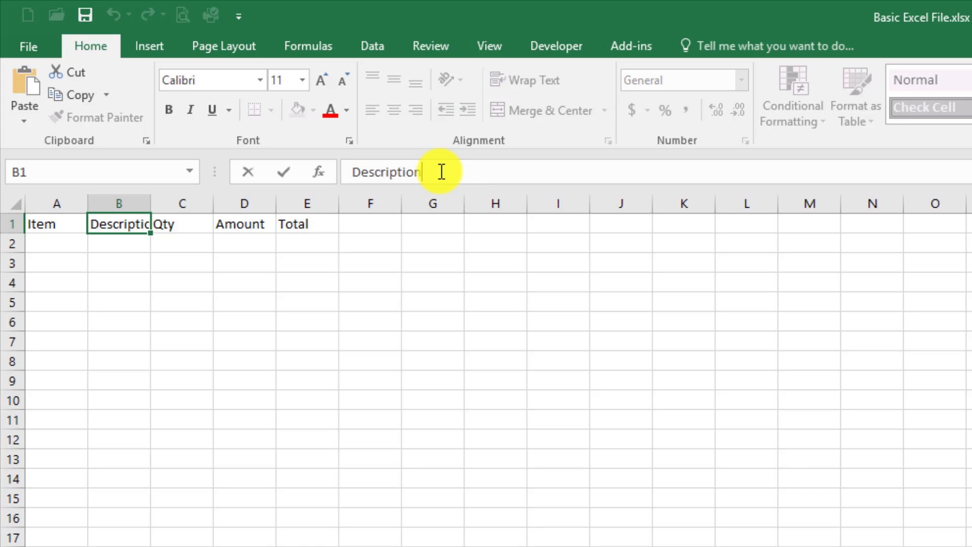
{"action": "type", "text": "addto"}
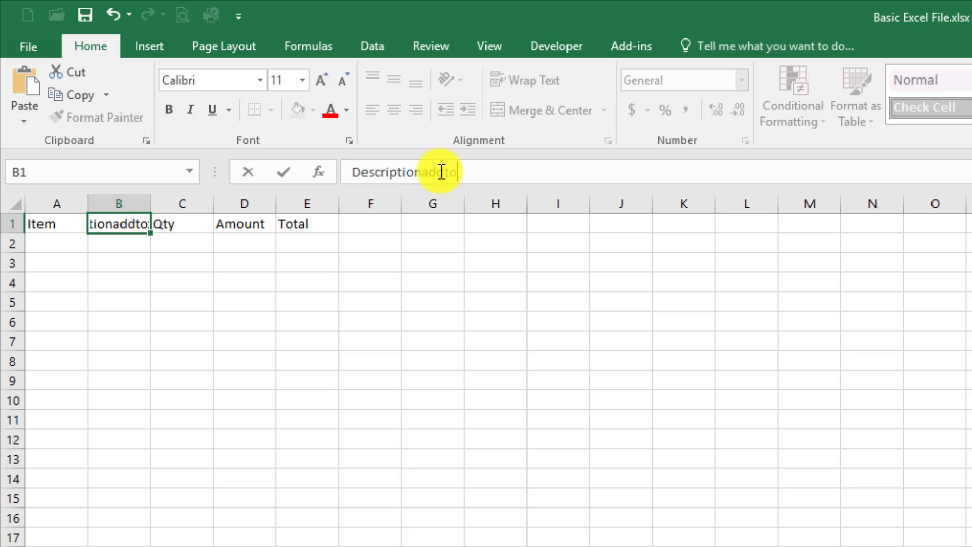
{"action": "key", "text": "Tab"}
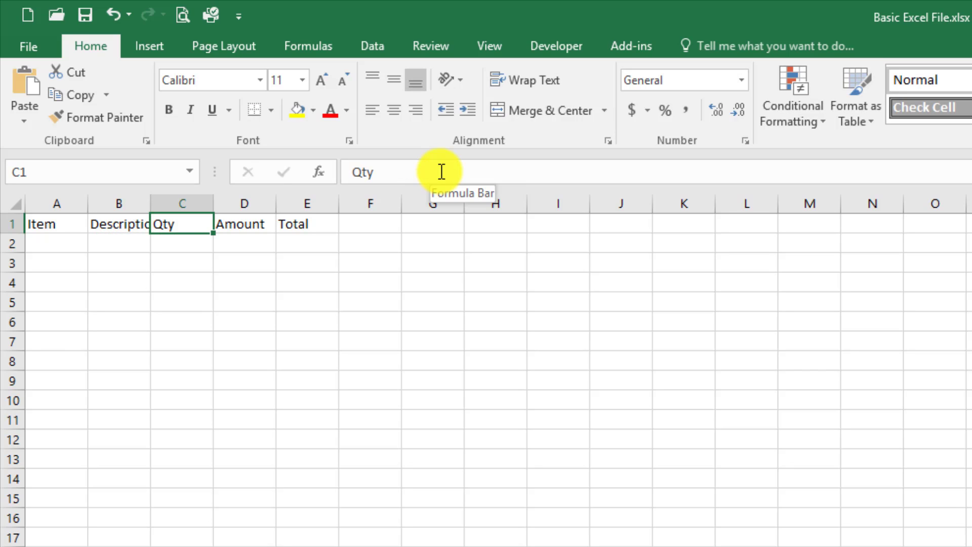
Edit cell B1 in place to remove the appended "addto" so the header reads Description.
{"action": "key", "text": "Left"}
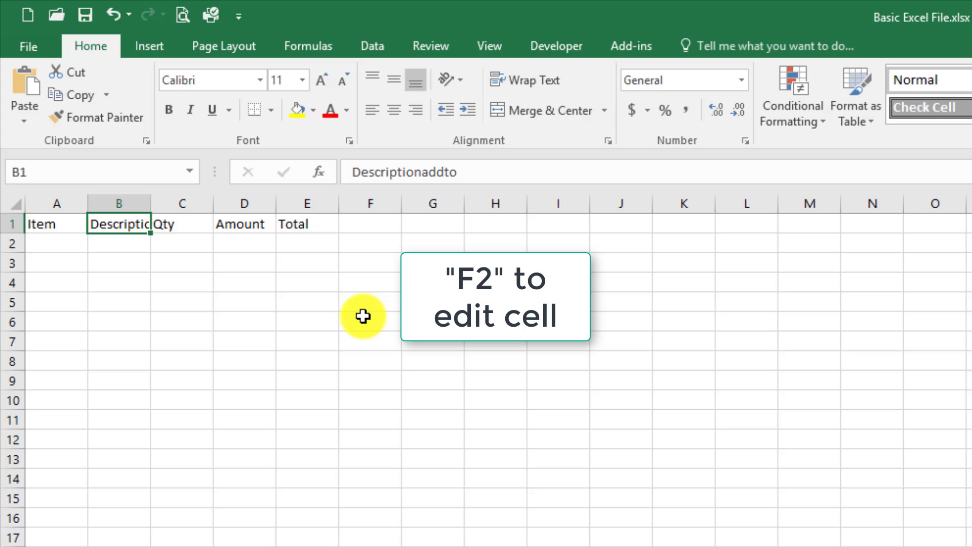
{"action": "key", "text": "F2"}
{"action": "key", "text": "BackSpace"}
{"action": "key", "text": "BackSpace"}
{"action": "key", "text": "BackSpace"}
{"action": "key", "text": "BackSpace"}
{"action": "key", "text": "BackSpace"}
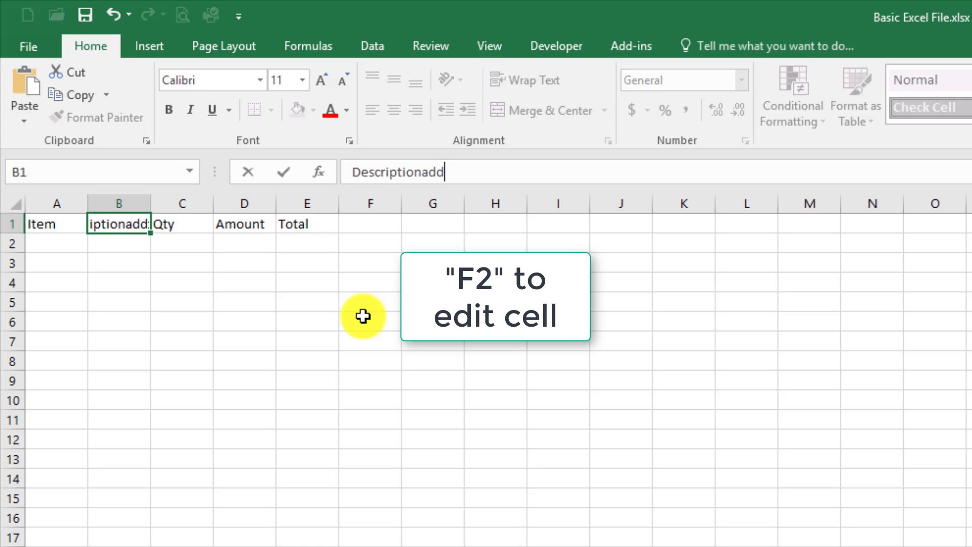
{"action": "key", "text": "Tab"}
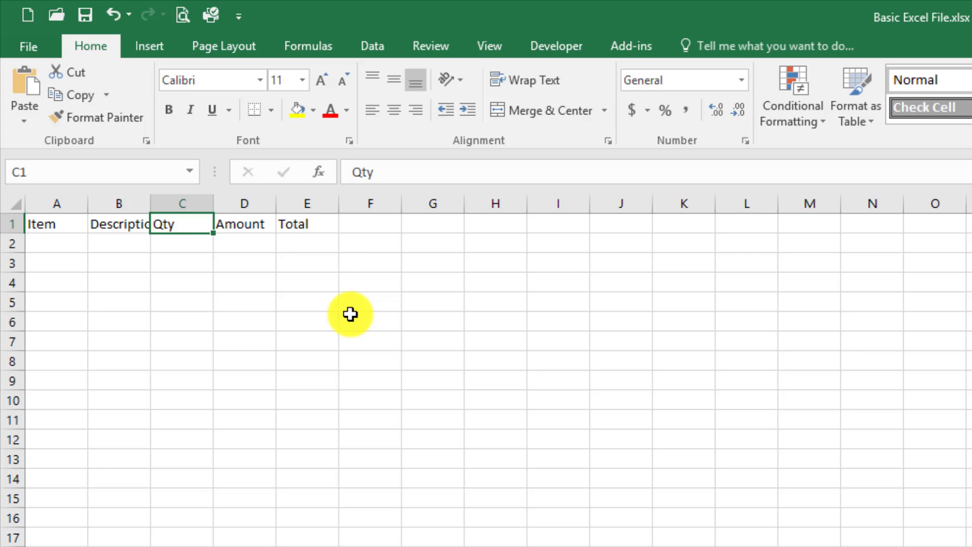
Format the header cells A1:E1 as bold, centred text in the Automatic font colour.
{"action": "left_click", "coordinate": [60, 223]}
{"action": "left_click_drag", "start_coordinate": [60, 223], "coordinate": [297, 222]}
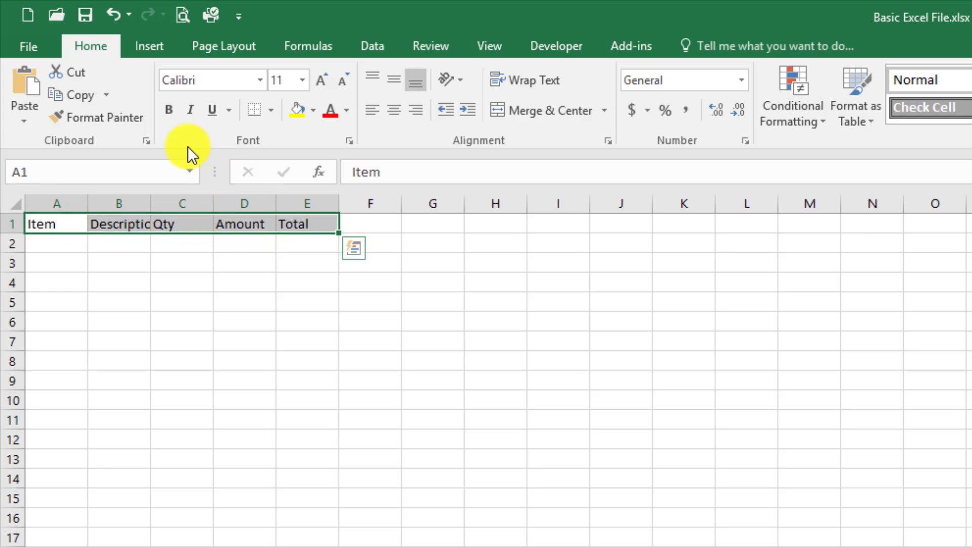
{"action": "left_click", "coordinate": [169, 111]}
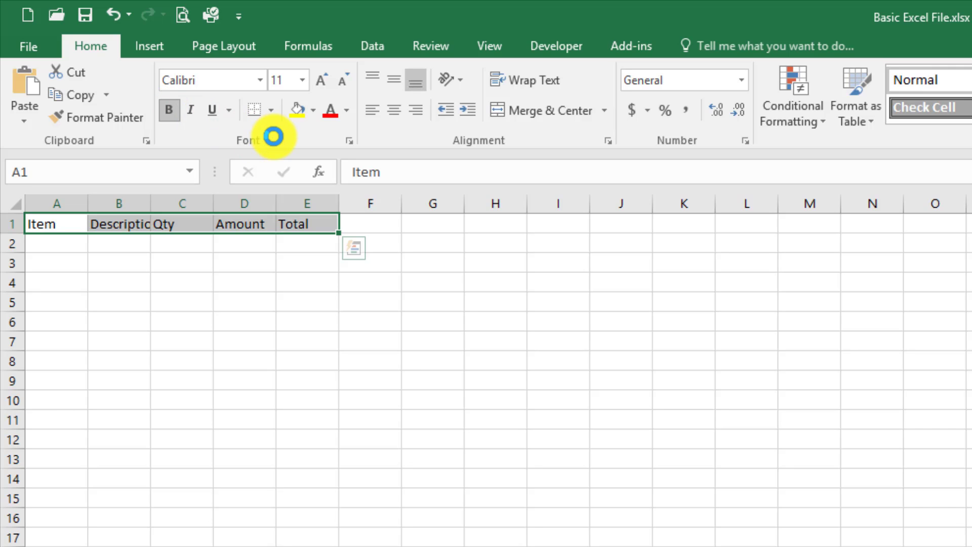
{"action": "left_click", "coordinate": [347, 110]}
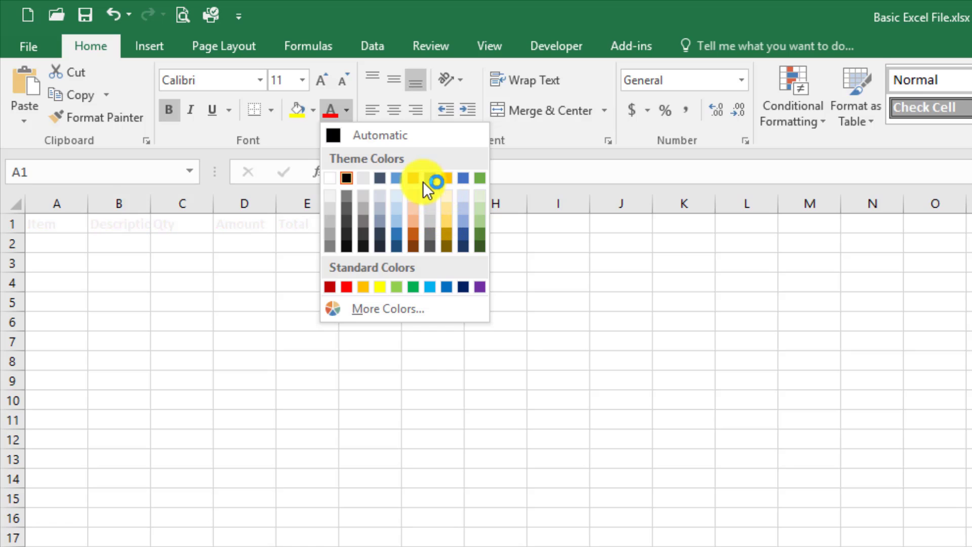
{"action": "left_click", "coordinate": [347, 136]}
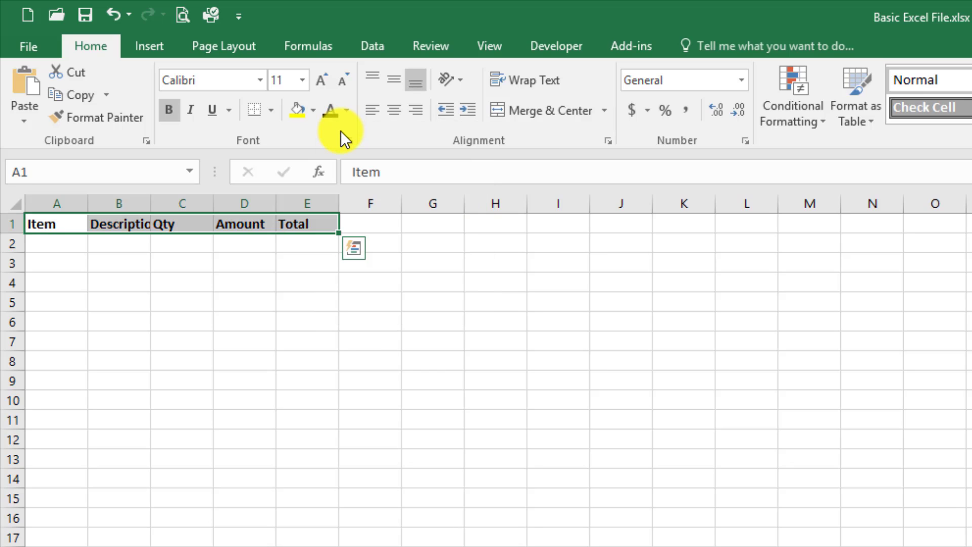
{"action": "left_click", "coordinate": [397, 115]}
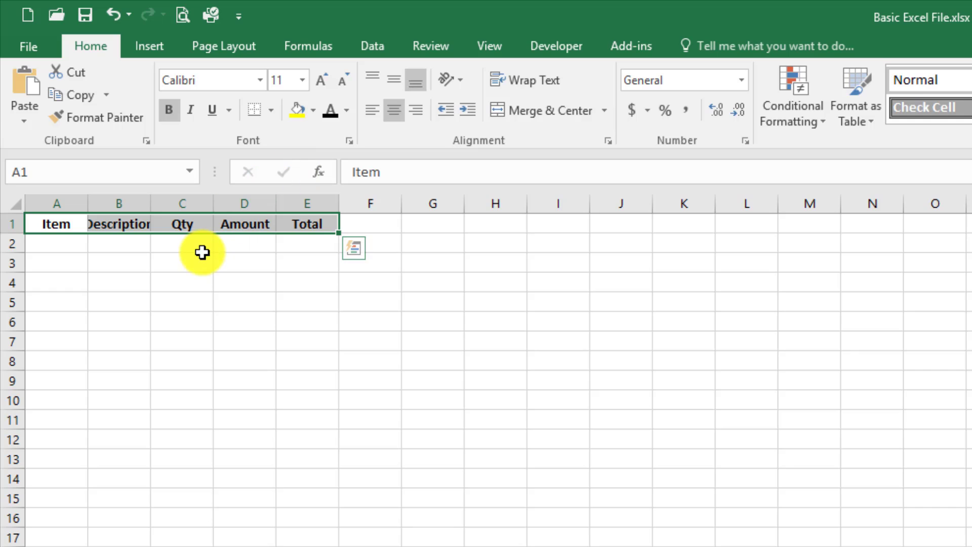
{"action": "left_click", "coordinate": [175, 258]}
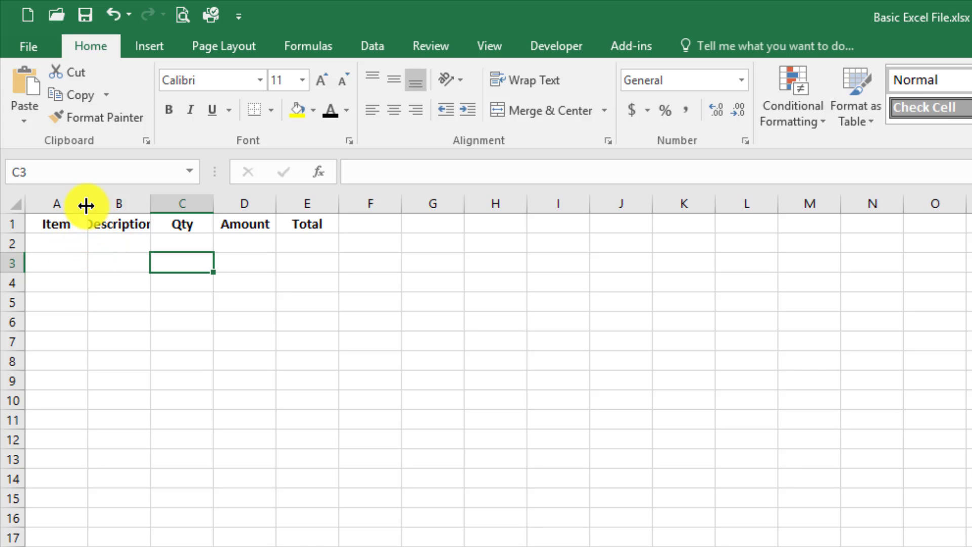
Widen the Item column (A) to about one and a half times its width.
{"action": "left_click_drag", "start_coordinate": [86, 203], "coordinate": [117, 203]}
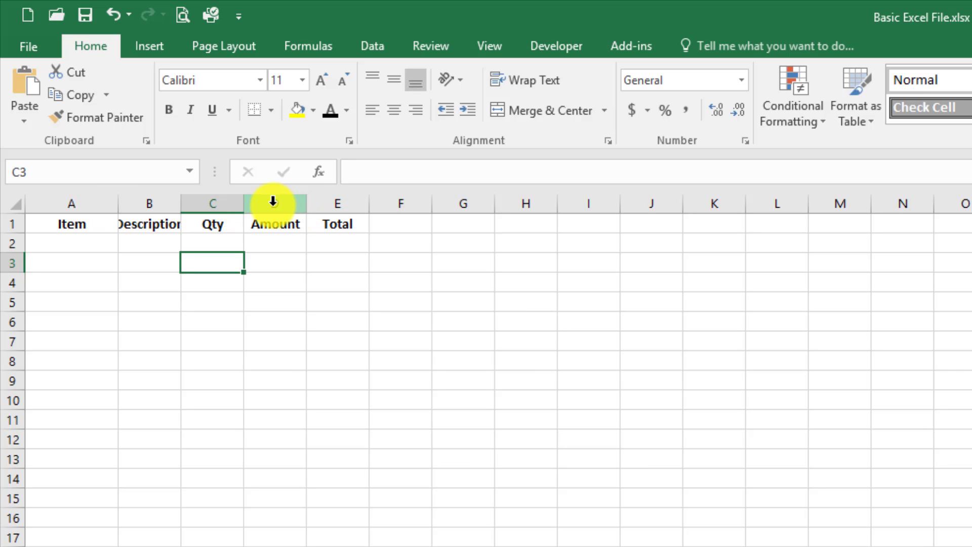
Widen the Amount and Total columns together to about 1.7 times their width, and auto-fit the Description column to its header.
{"action": "left_click_drag", "start_coordinate": [273, 201], "coordinate": [339, 202]}
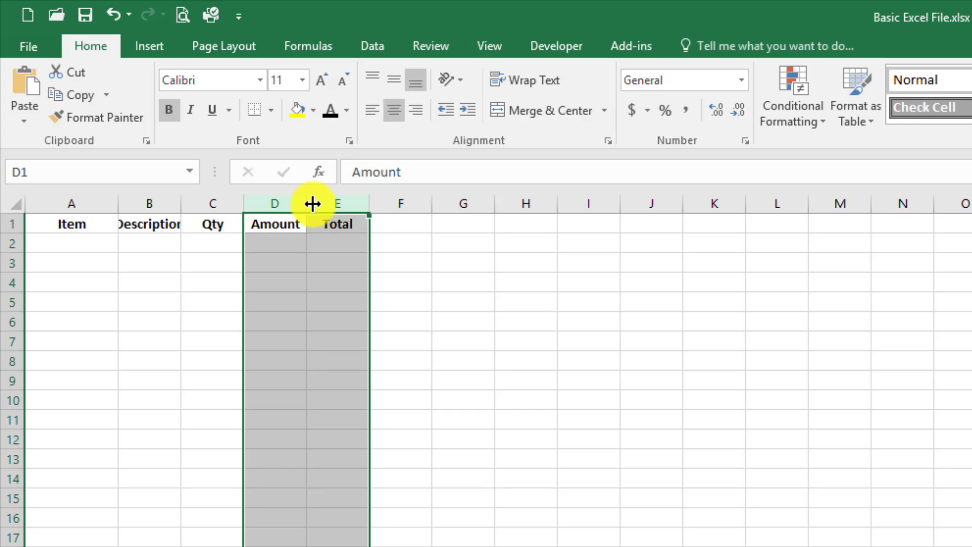
{"action": "left_click_drag", "start_coordinate": [310, 204], "coordinate": [353, 203]}
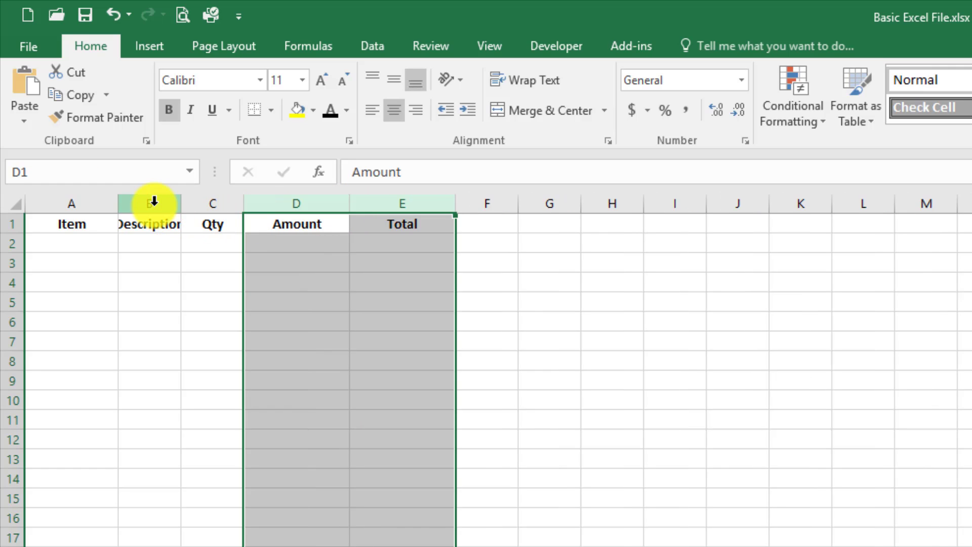
{"action": "left_click", "coordinate": [147, 226]}
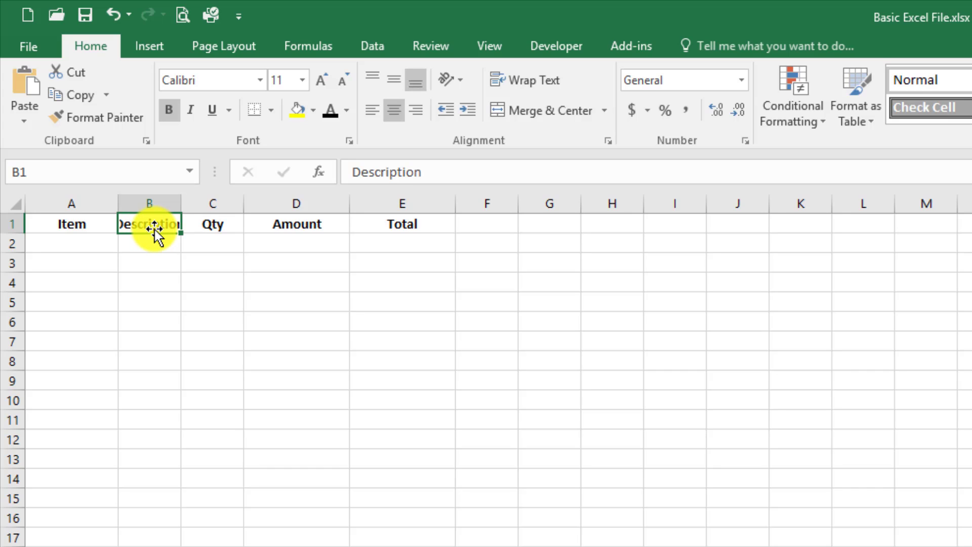
{"action": "double_click", "coordinate": [182, 202]}
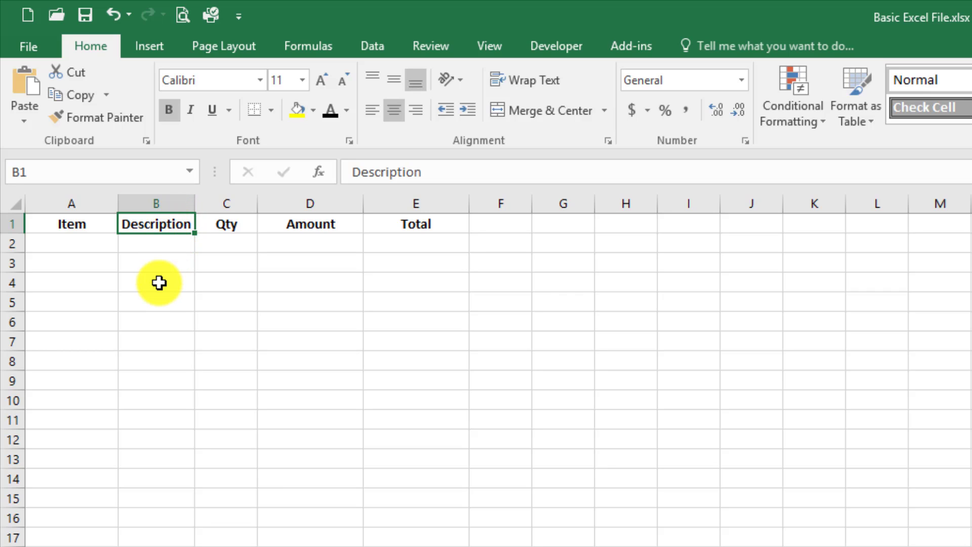
Widen the Description column to about twice its width and make row 1 about four times taller, and undo both size changes.
{"action": "left_click_drag", "start_coordinate": [195, 203], "coordinate": [284, 204]}
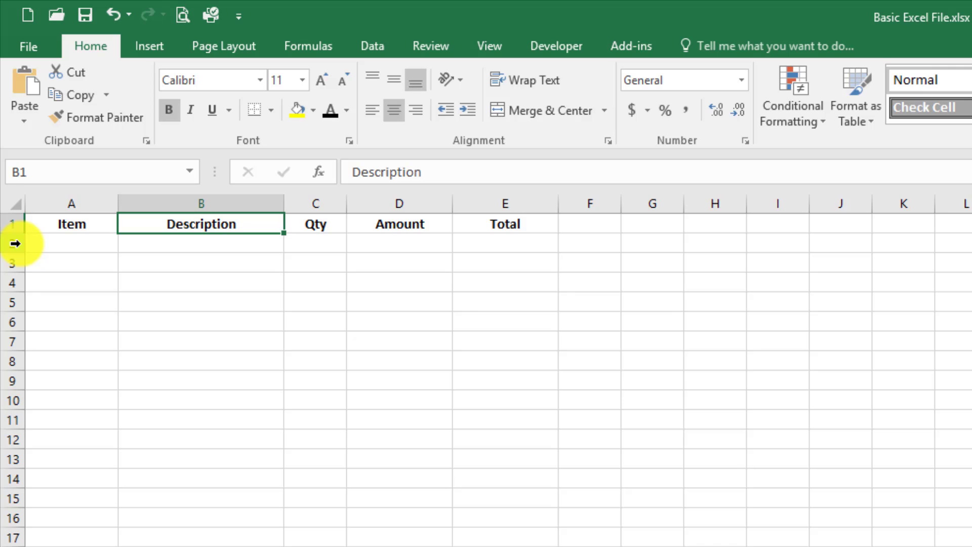
{"action": "left_click_drag", "start_coordinate": [18, 233], "coordinate": [22, 299]}
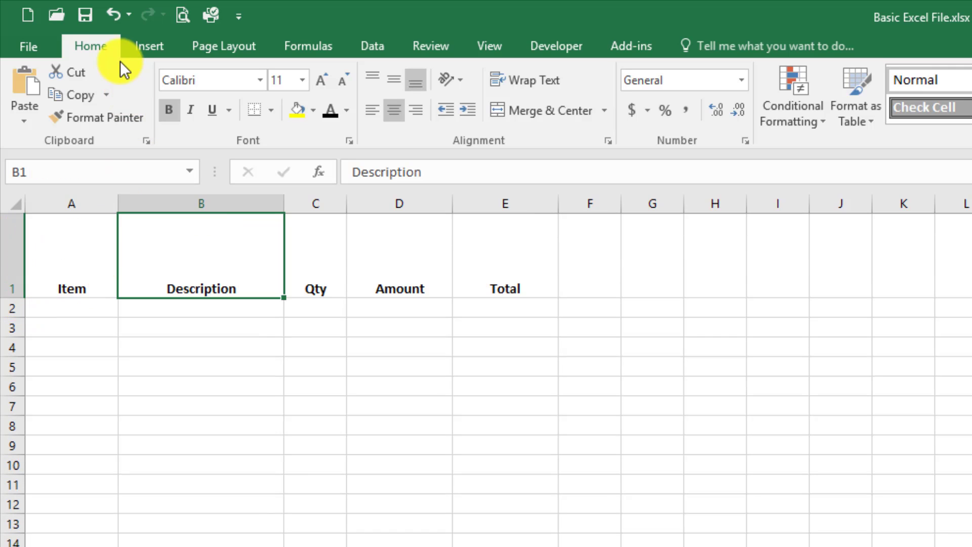
{"action": "left_click", "coordinate": [113, 16]}
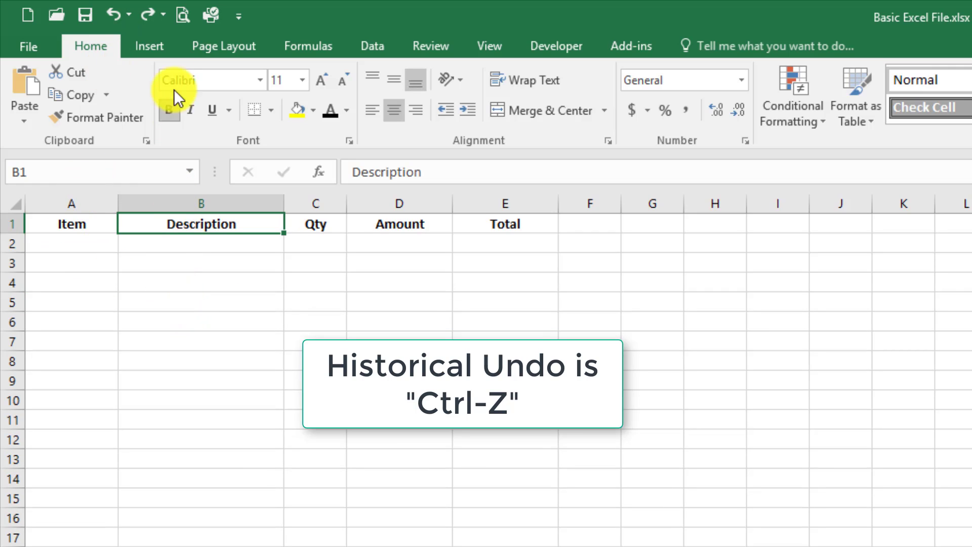
{"action": "left_click", "coordinate": [114, 17]}
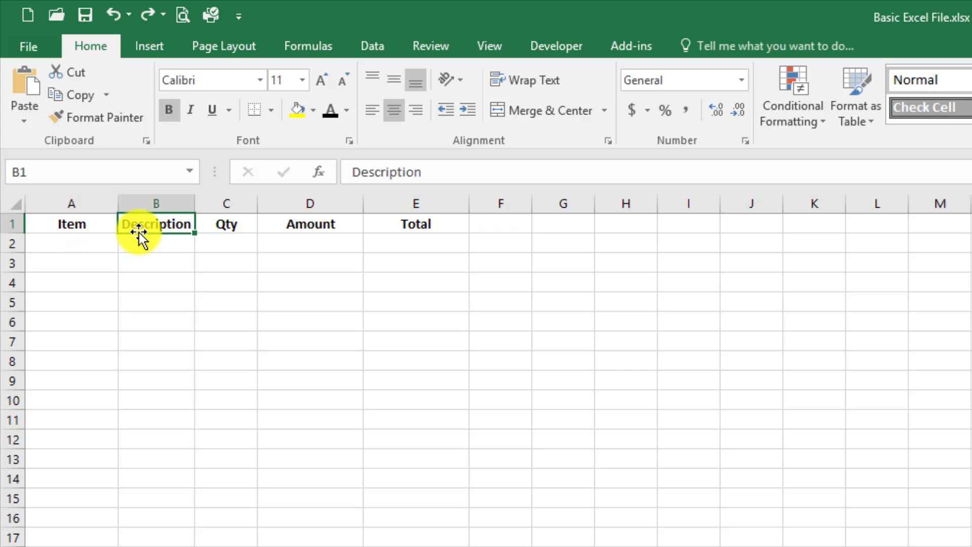
Set the Description column's width to exactly 15.
{"action": "right_click", "coordinate": [156, 204]}
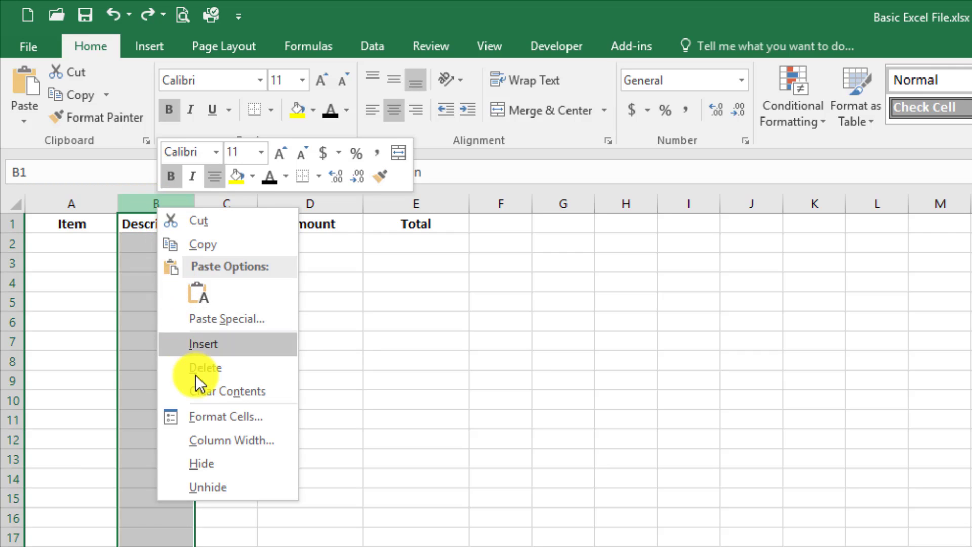
{"action": "left_click", "coordinate": [224, 439]}
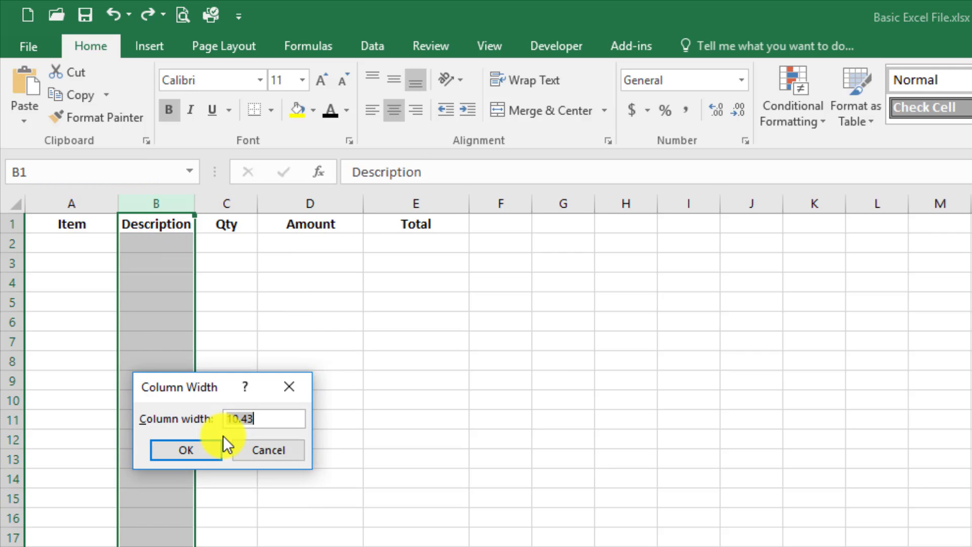
{"action": "type", "text": "15"}
{"action": "key", "text": "Return"}
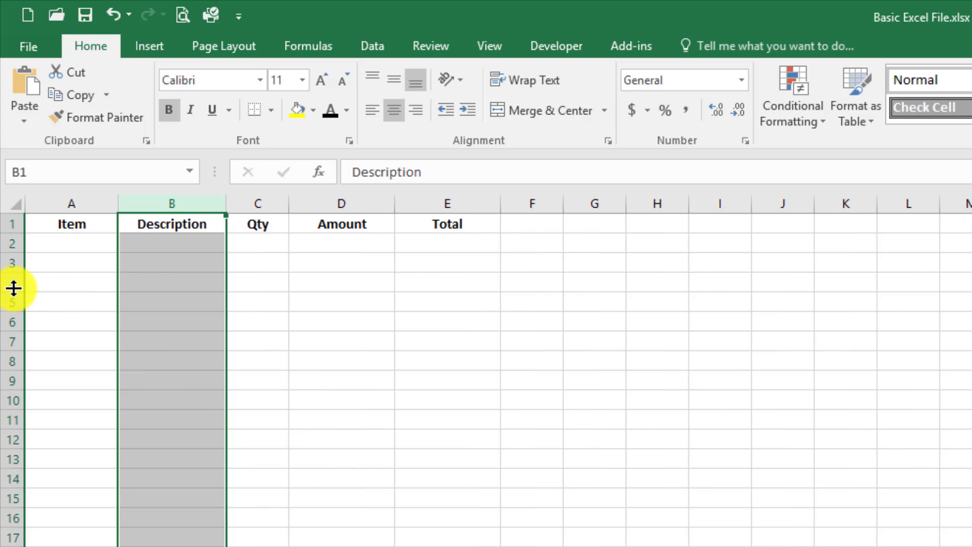
{"action": "left_click", "coordinate": [124, 300]}
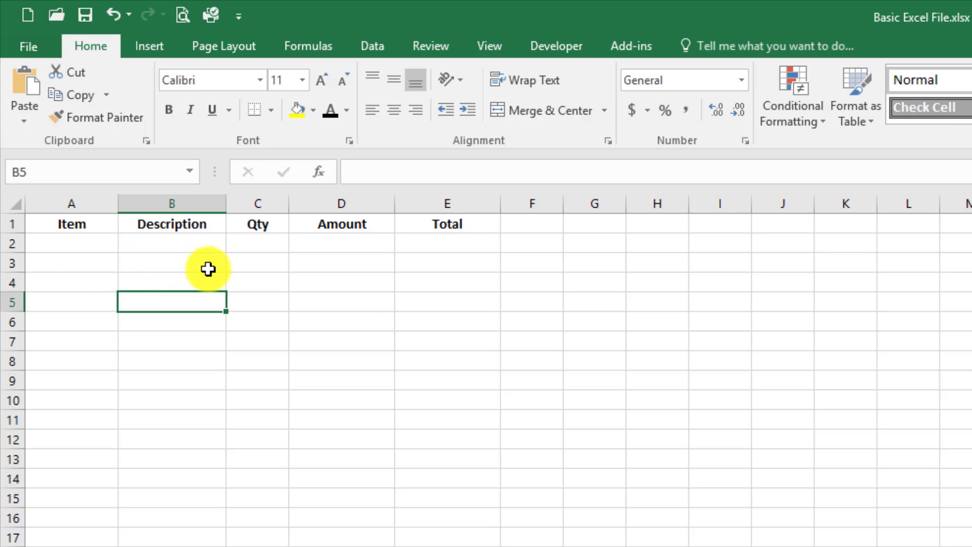
Insert a blank column between the Description and Qty columns.
{"action": "left_click", "coordinate": [258, 203]}
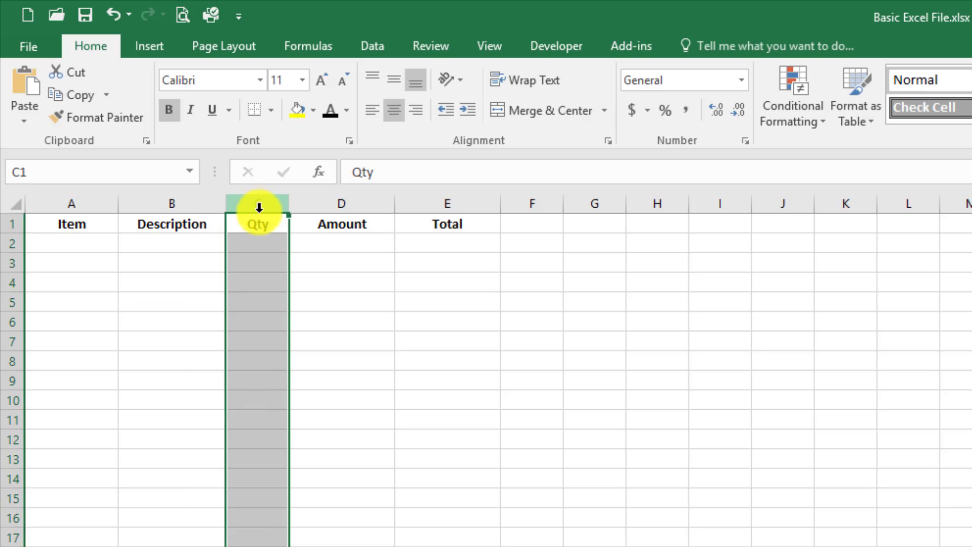
{"action": "right_click", "coordinate": [259, 202]}
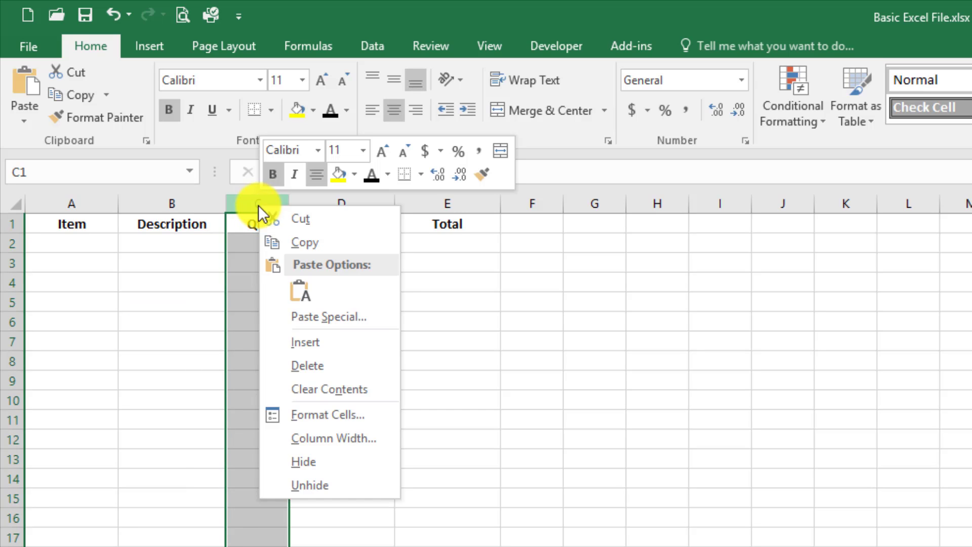
{"action": "left_click", "coordinate": [309, 341]}
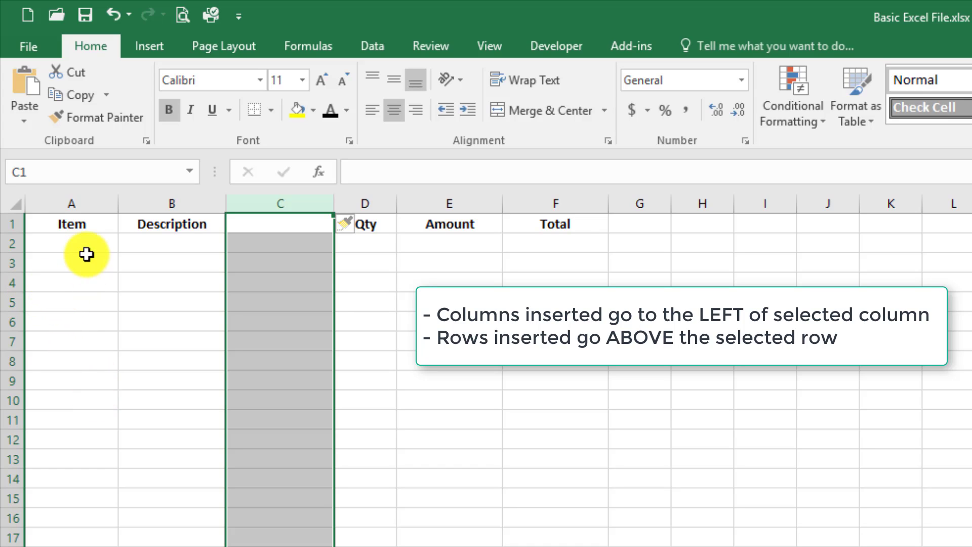
Delete the blank column C between Description and Qty.
{"action": "left_click", "coordinate": [293, 206]}
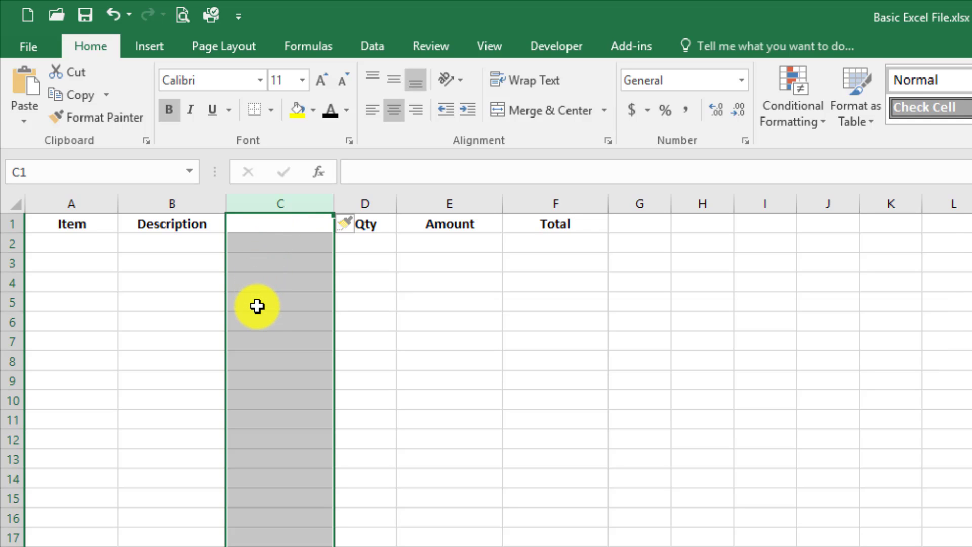
{"action": "right_click", "coordinate": [282, 202]}
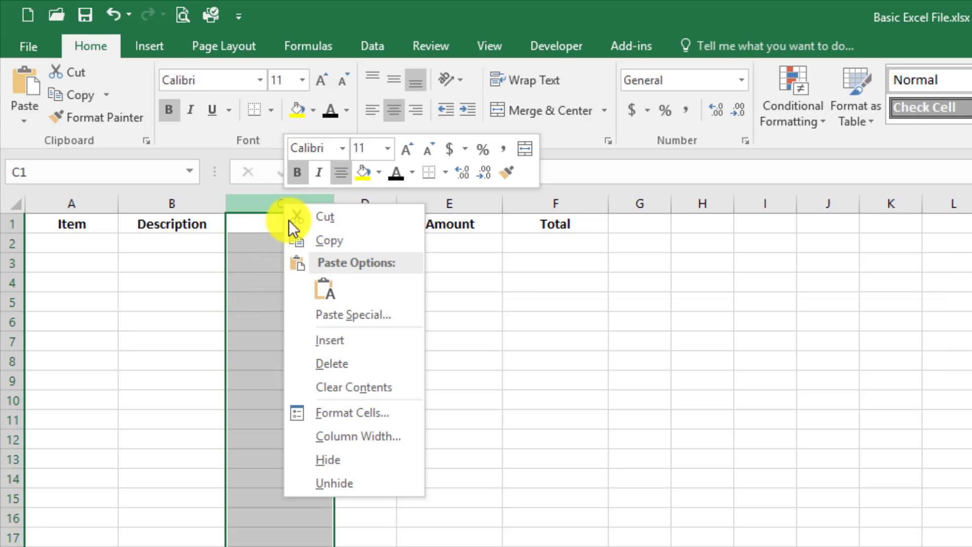
{"action": "left_click", "coordinate": [319, 363]}
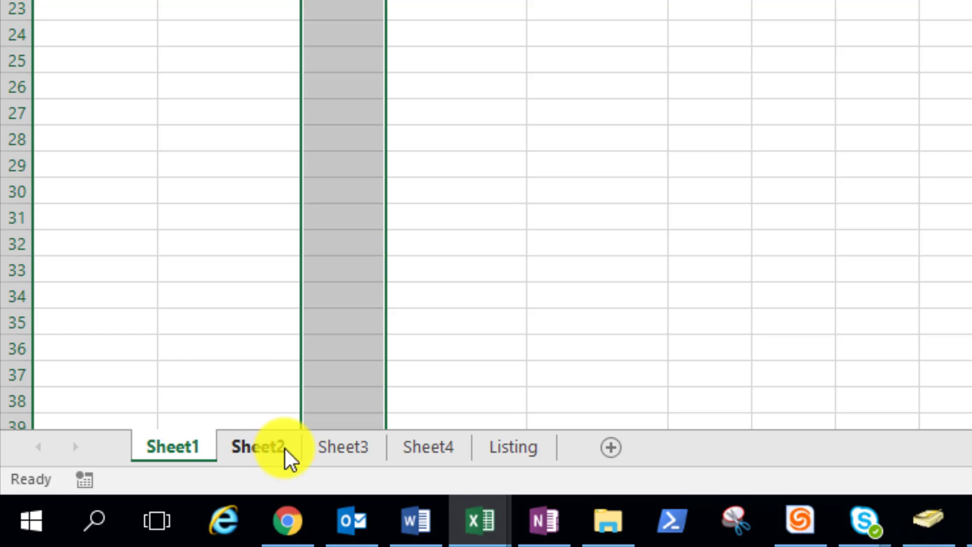
Rename the worksheet Sheet1 as NewName and select cell A2 below the Item header.
{"action": "double_click", "coordinate": [199, 448]}
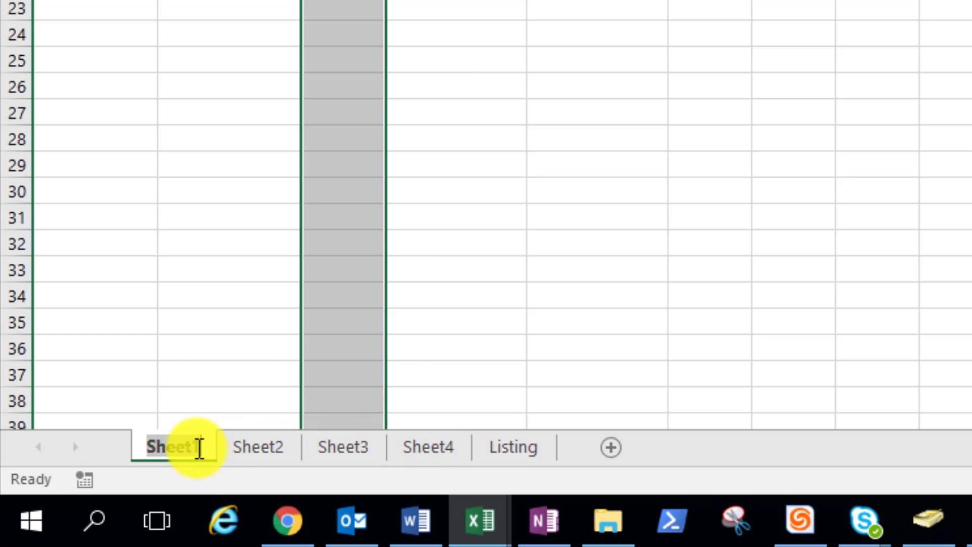
{"action": "type", "text": "NewName"}
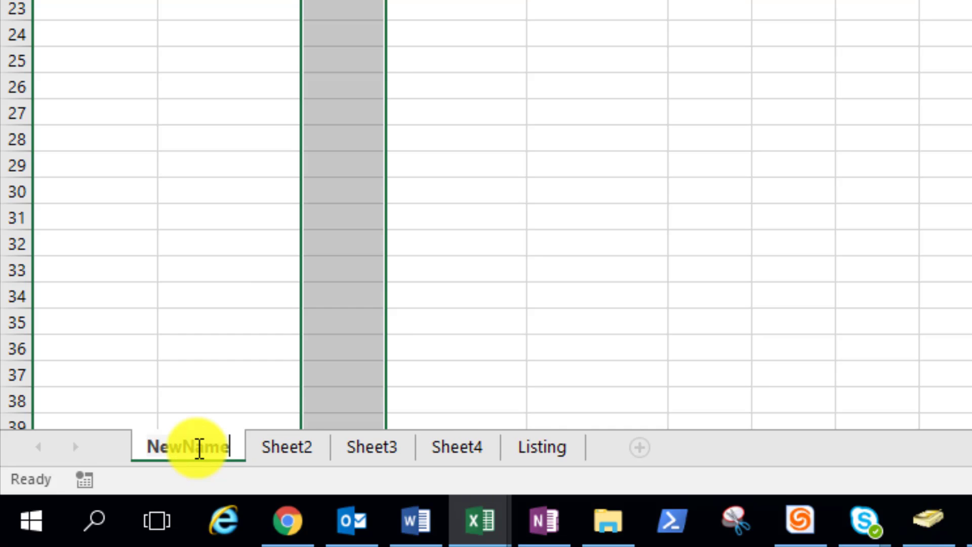
{"action": "key", "text": "Return"}
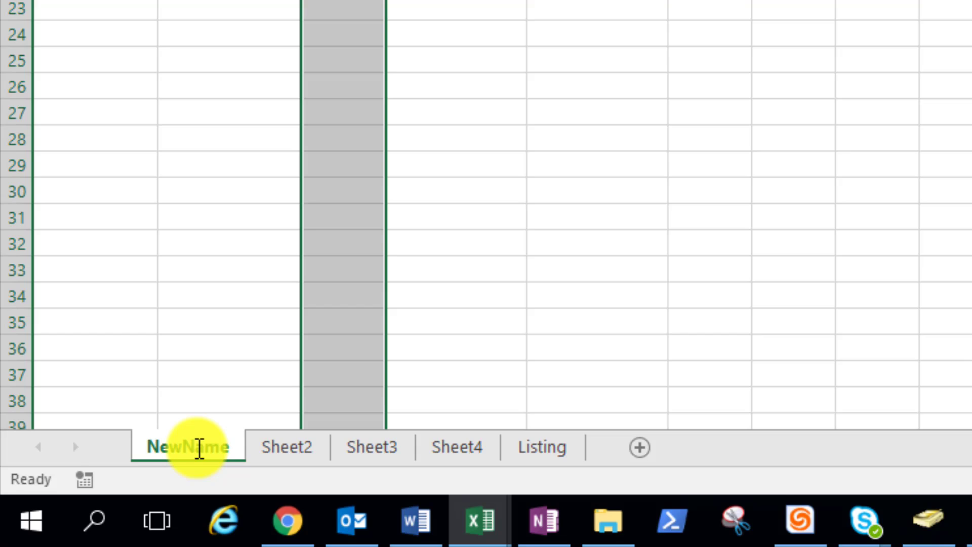
{"action": "left_click_drag", "start_coordinate": [211, 458], "coordinate": [182, 455]}
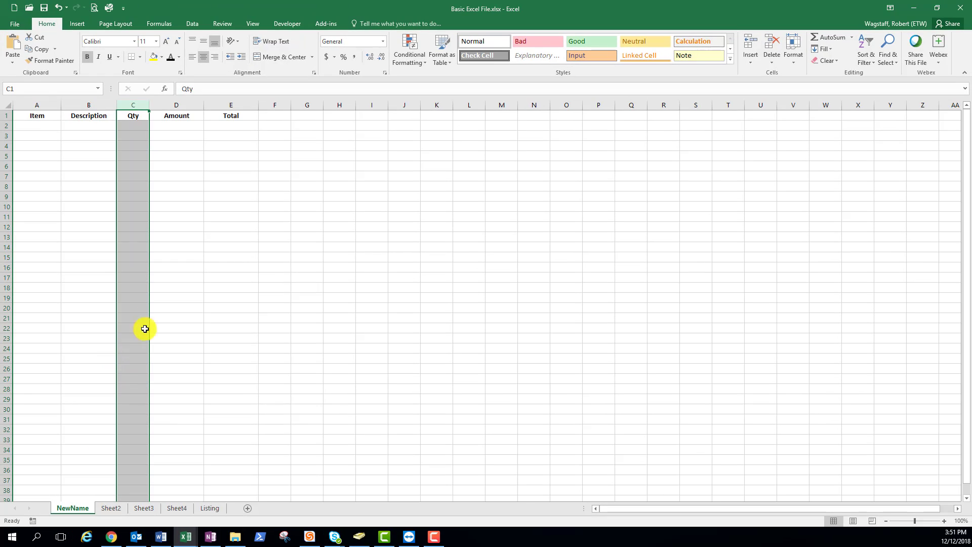
{"action": "left_click", "coordinate": [36, 125]}
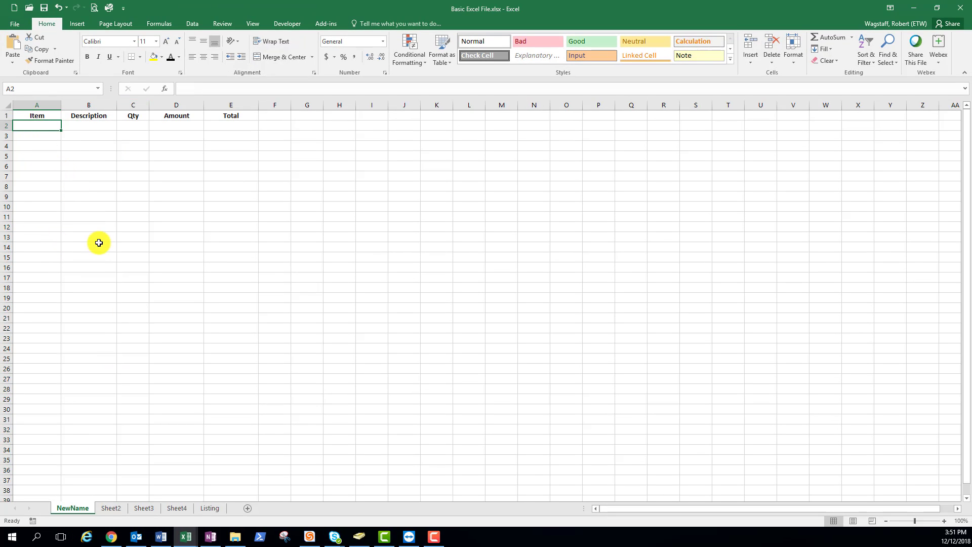